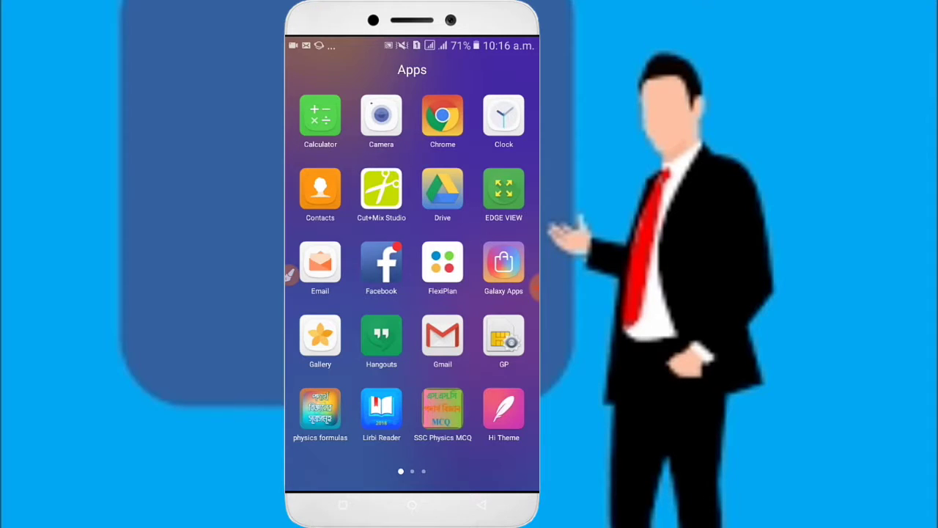
Launch Cut+Mix Studio from the app drawer and reach its empty transparent Mix canvas.
left_click(381, 188)
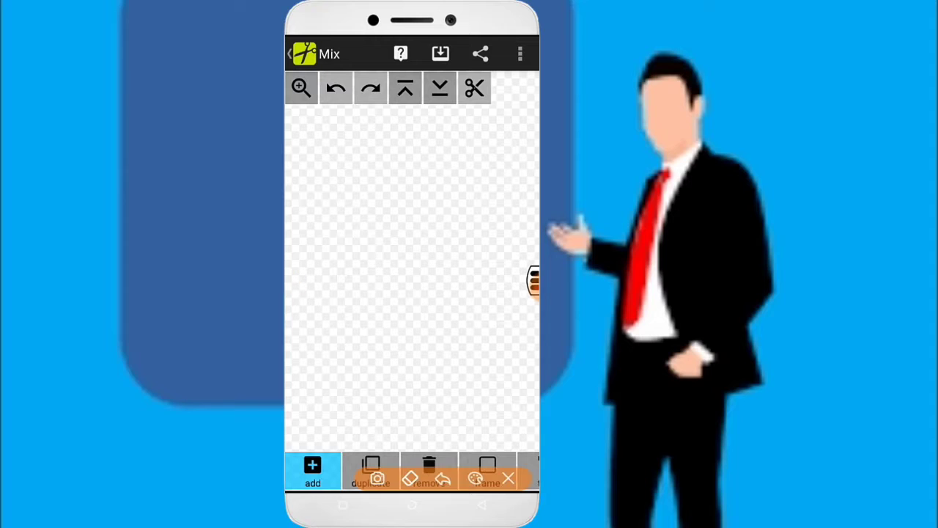
mouse_move(294, 419)
left_mouse_down()
mouse_move(350, 389)
mouse_move(293, 418)
mouse_move(317, 438)
left_mouse_up()
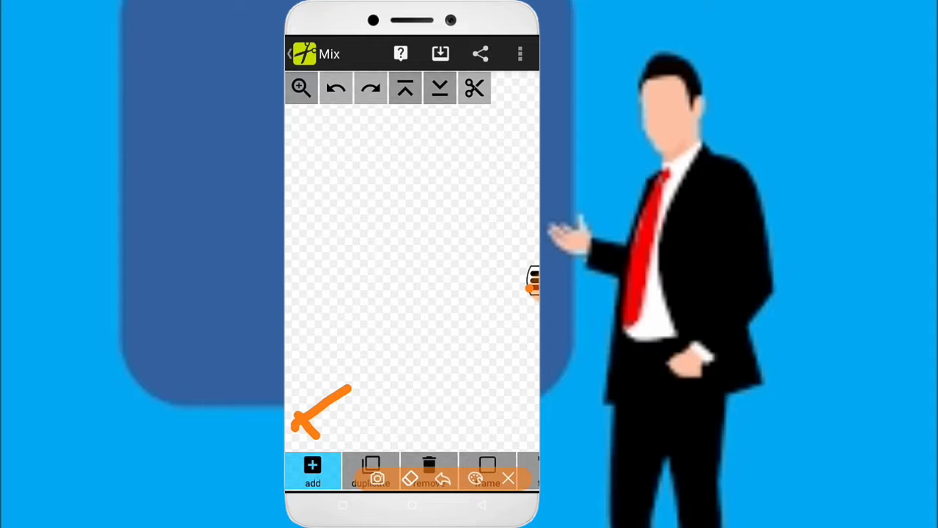
left_click(508, 479)
left_click(525, 287)
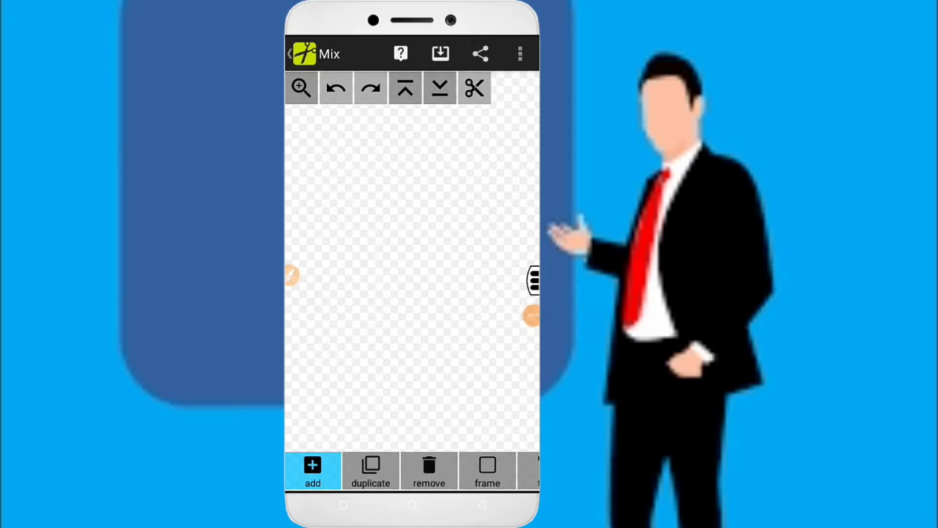
Add a new picture to the Mix canvas, using the phone's Gallery as the source.
left_click(312, 470)
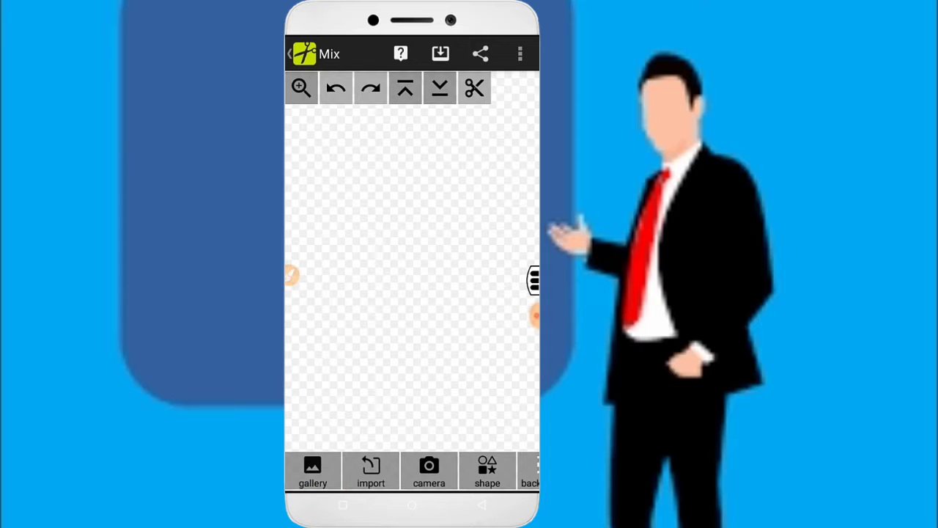
left_click(313, 470)
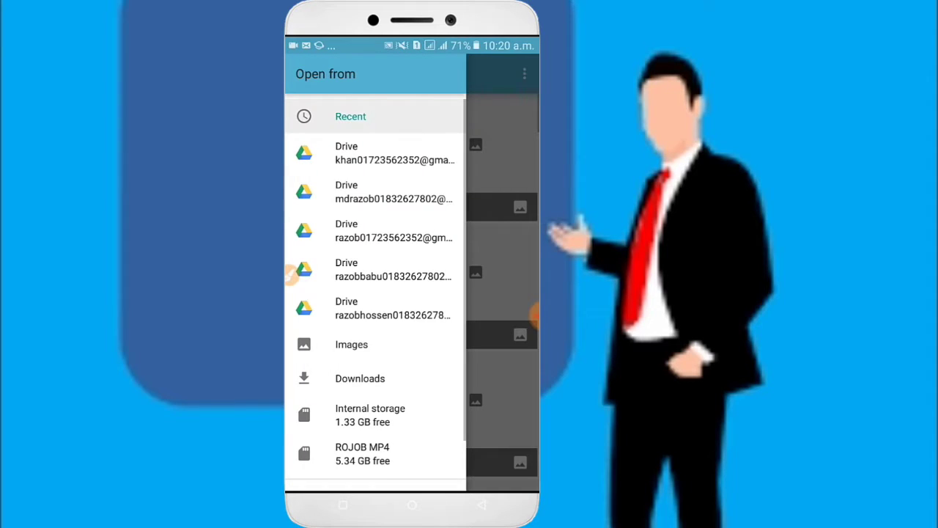
scroll(375, 293, "down", 2)
left_click(350, 439)
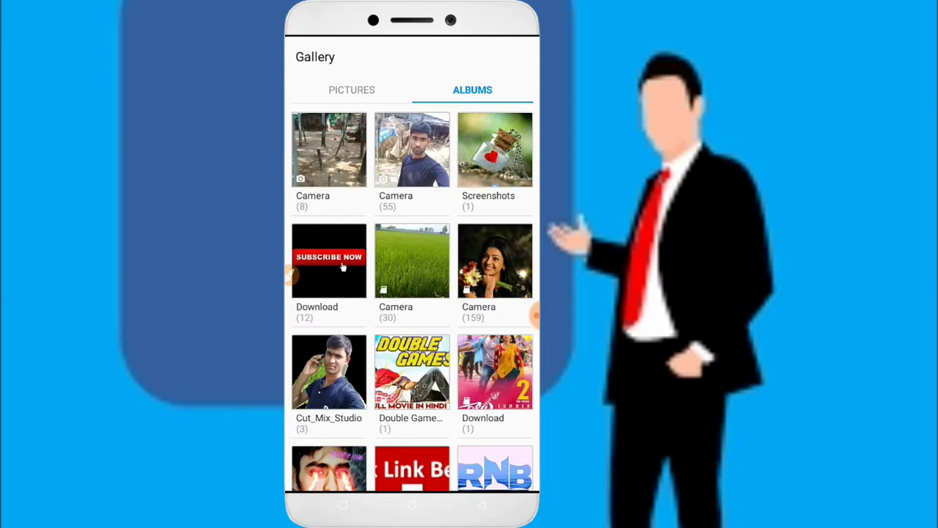
In the Gallery's PICTURES view, find the 1 Nov photos and pick the girl's brick-wall photo.
scroll(343, 267, "down", 2)
scroll(342, 266, "down", 5)
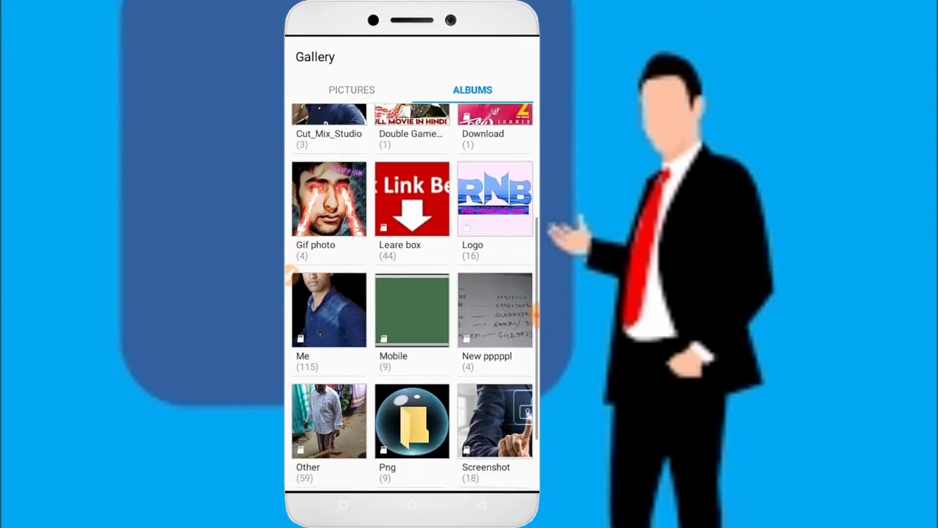
scroll(412, 297, "down", 1)
left_click(352, 90)
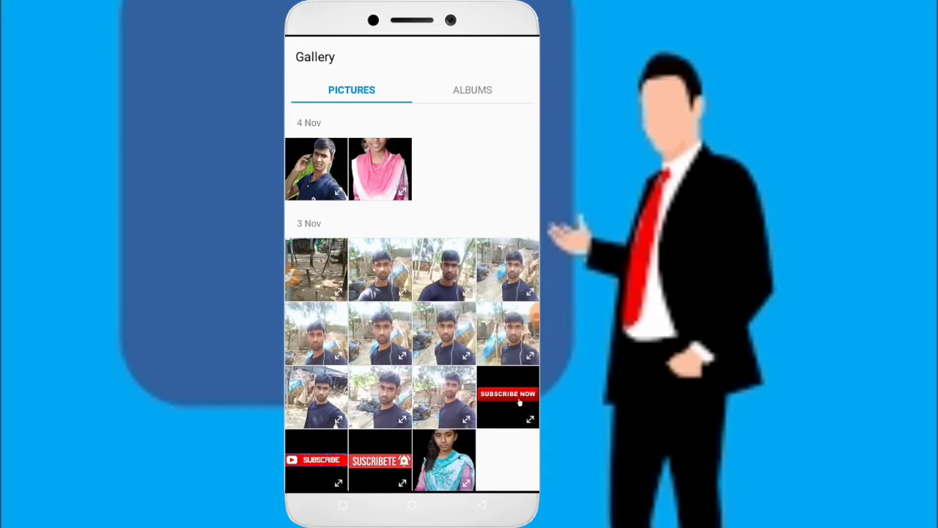
scroll(411, 297, "down", 1)
scroll(411, 297, "down", 1)
scroll(411, 297, "down", 2)
scroll(411, 297, "down", 3)
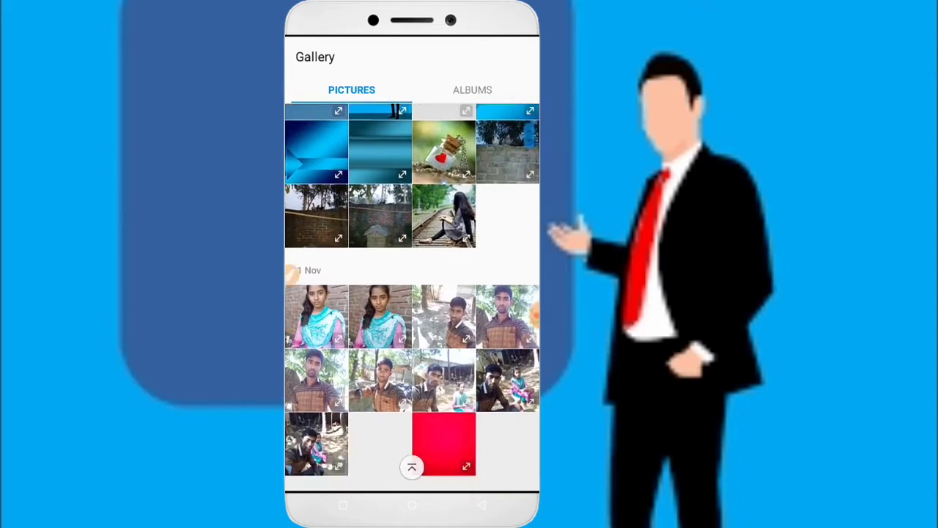
scroll(412, 293, "down", 2)
scroll(412, 293, "down", 1)
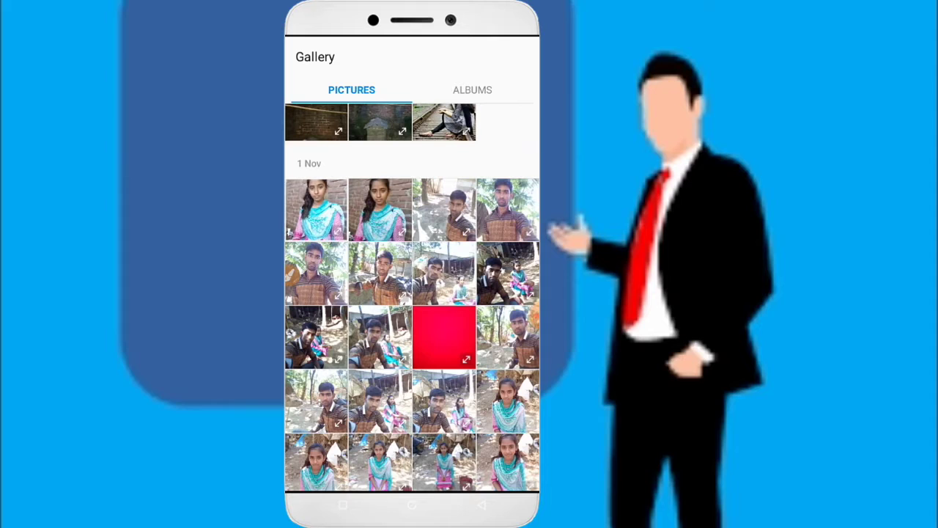
left_click(316, 209)
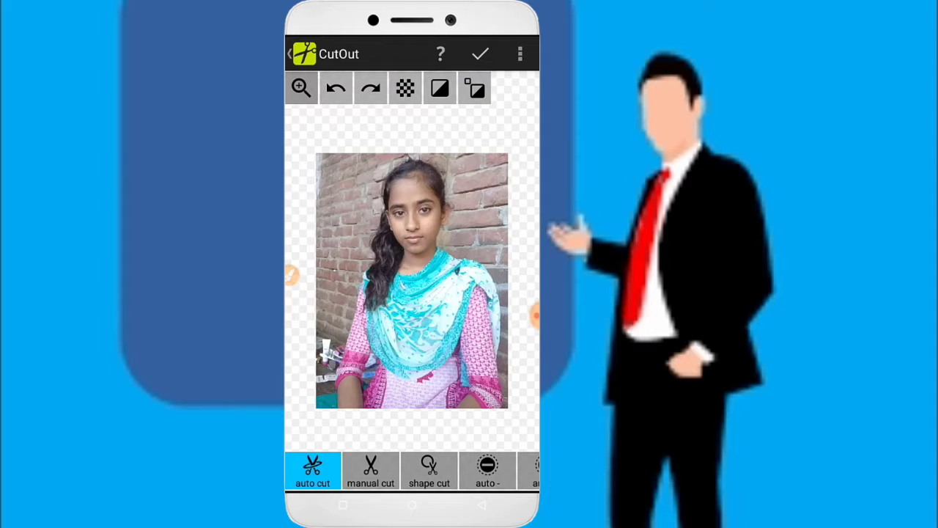
Auto-cut the brick-wall background away so the girl alone remains on transparency.
mouse_move(504, 407)
left_mouse_down()
mouse_move(503, 294)
mouse_move(480, 256)
mouse_move(437, 240)
mouse_move(438, 170)
mouse_move(400, 159)
mouse_move(371, 220)
mouse_move(340, 407)
left_mouse_up()
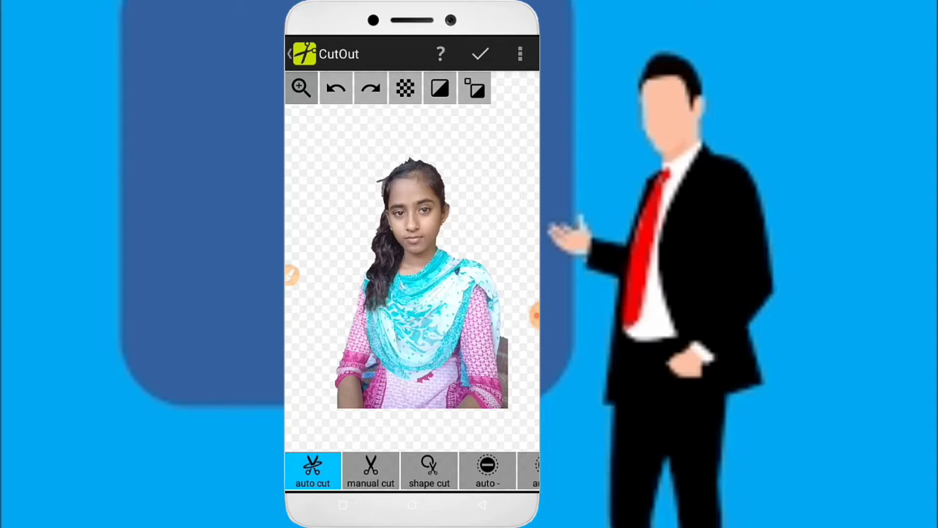
left_click(291, 275)
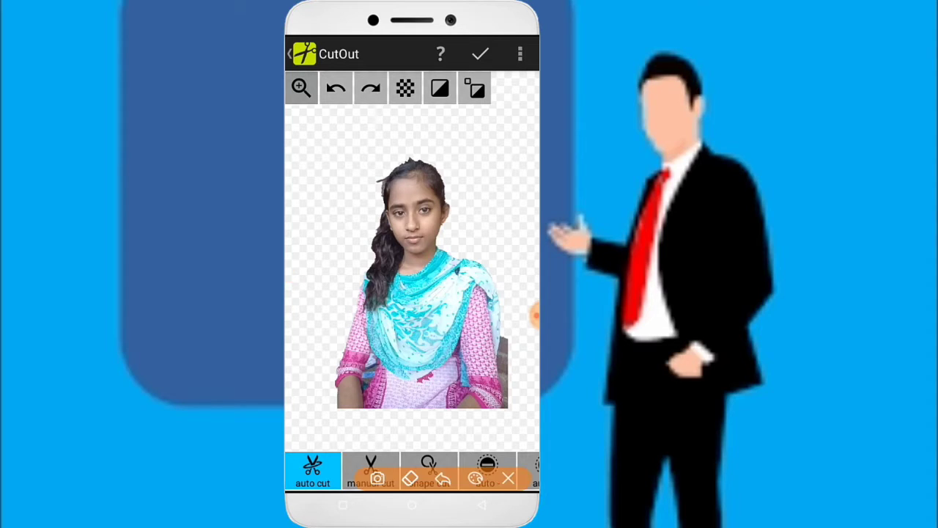
left_click_drag(436, 199, 488, 80)
mouse_move(431, 119)
left_mouse_down()
mouse_move(496, 100)
mouse_move(526, 126)
left_mouse_up()
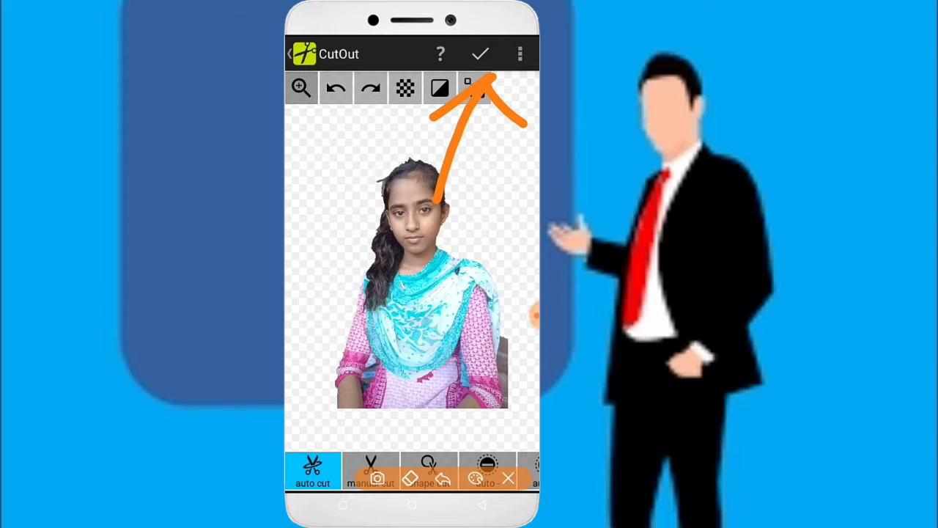
left_click(508, 479)
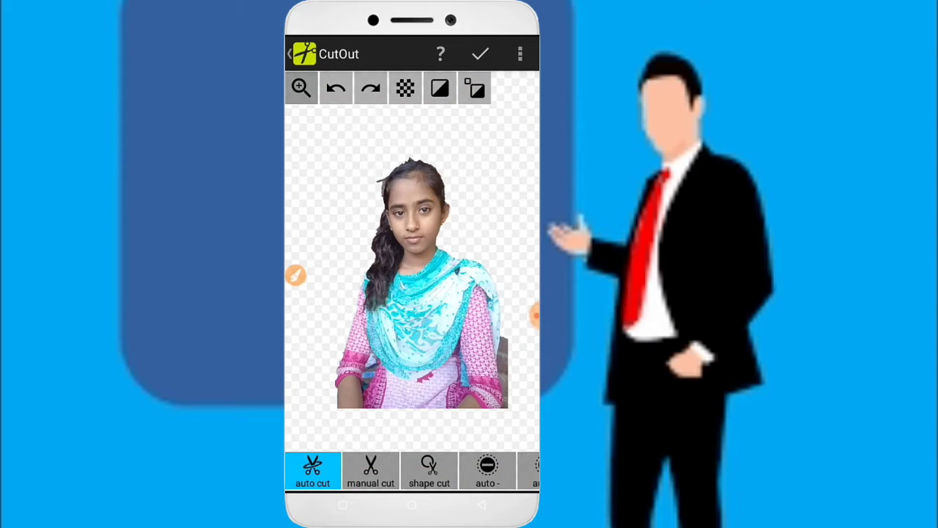
Accept the cutout and position the girl on the transparent Mix canvas.
left_click(480, 53)
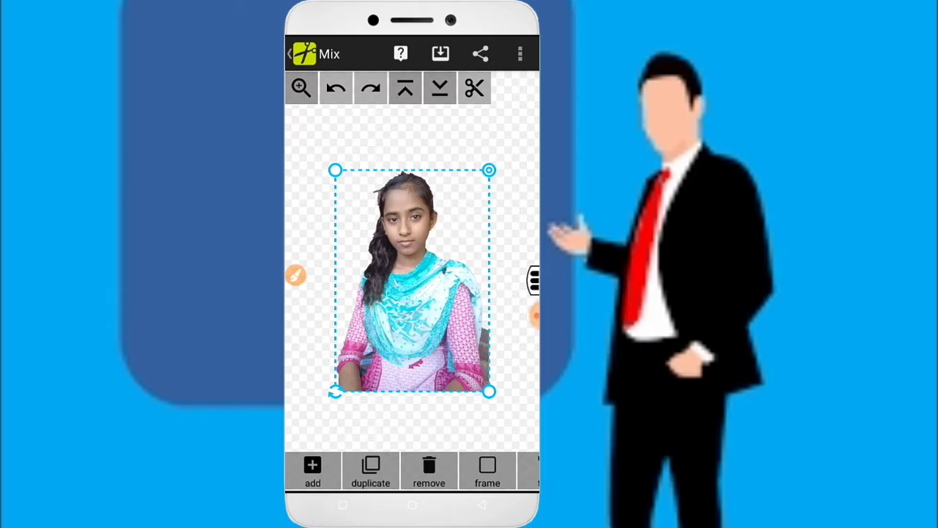
left_click(296, 275)
mouse_move(421, 163)
left_mouse_down()
mouse_move(441, 86)
mouse_move(480, 130)
left_mouse_up()
left_click_drag(441, 86, 377, 160)
Save the mixed image to the gallery.
left_click(437, 60)
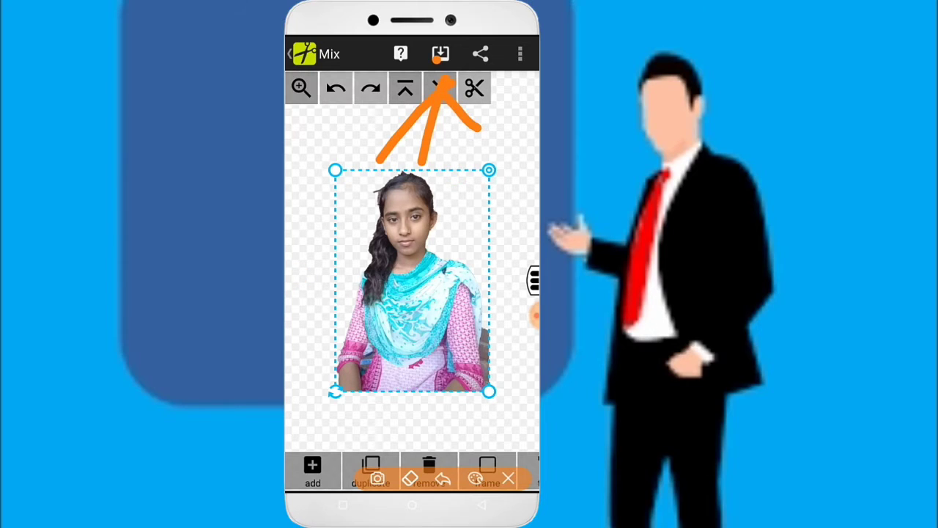
left_click(508, 479)
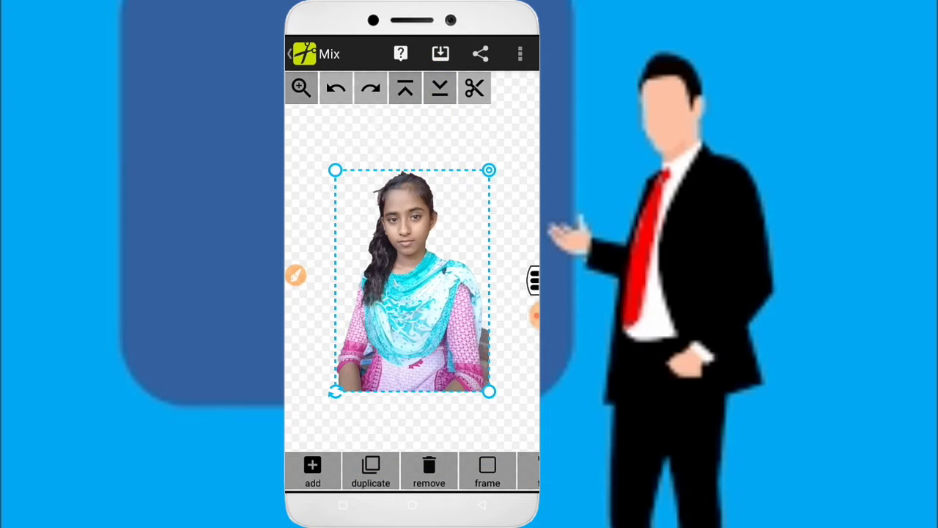
left_click(411, 260)
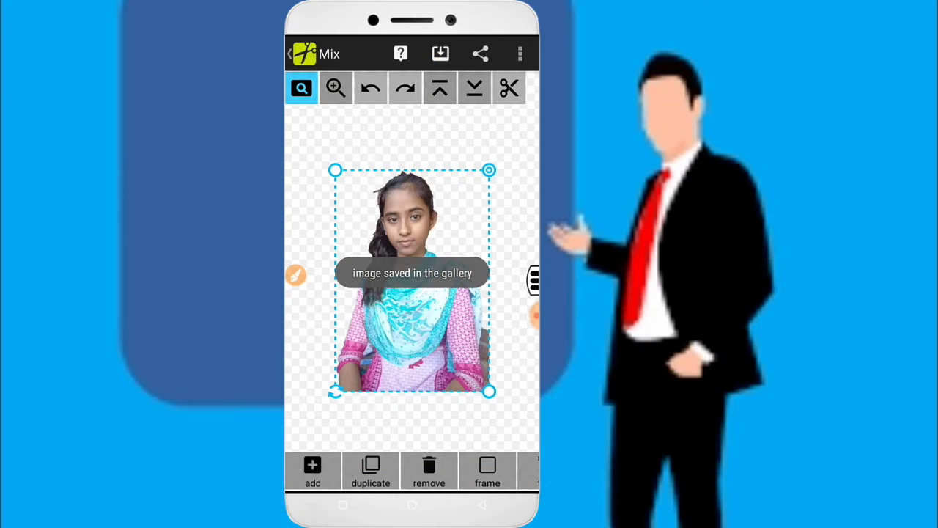